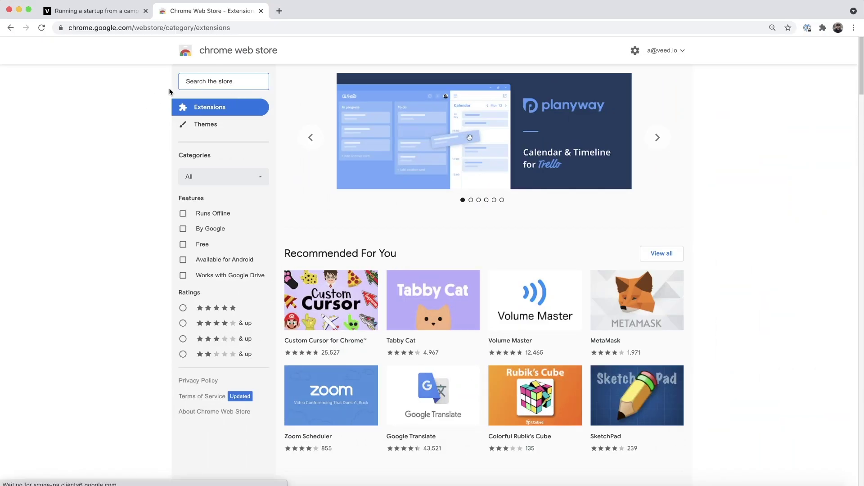
- Search the Chrome Web Store for VEED and install the Screen & Webcam Recorder + Editor extension
type("veed")
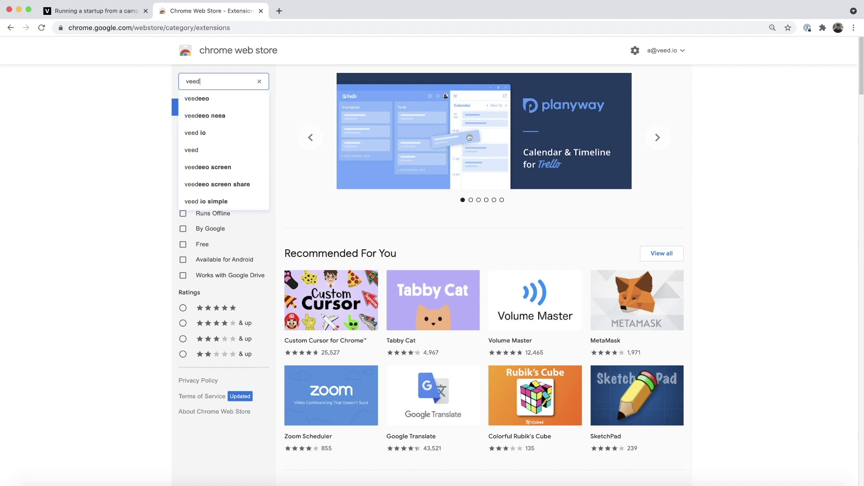
key("BackSpace")
key("BackSpace")
key("BackSpace")
key("BackSpace")
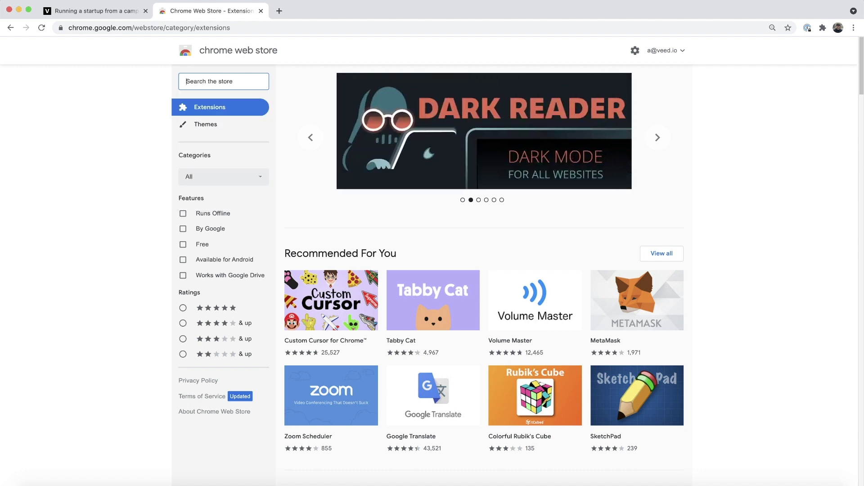
type("VEED")
key("Return")
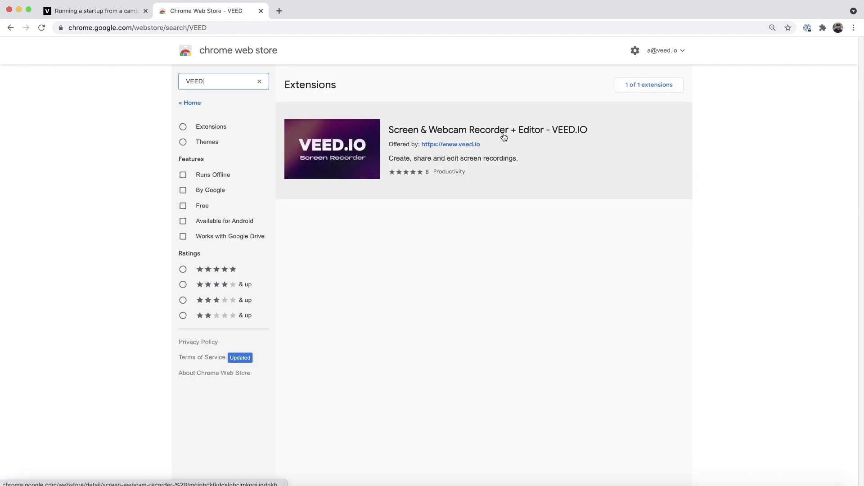
left_click(532, 136)
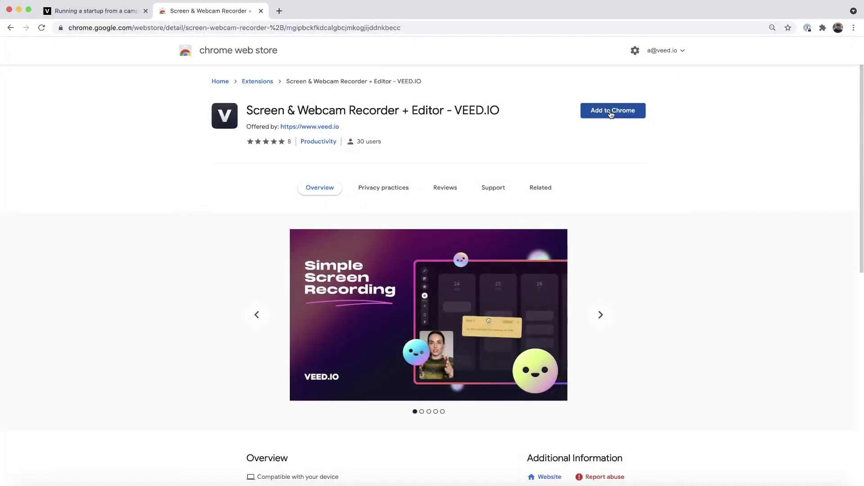
left_click(611, 113)
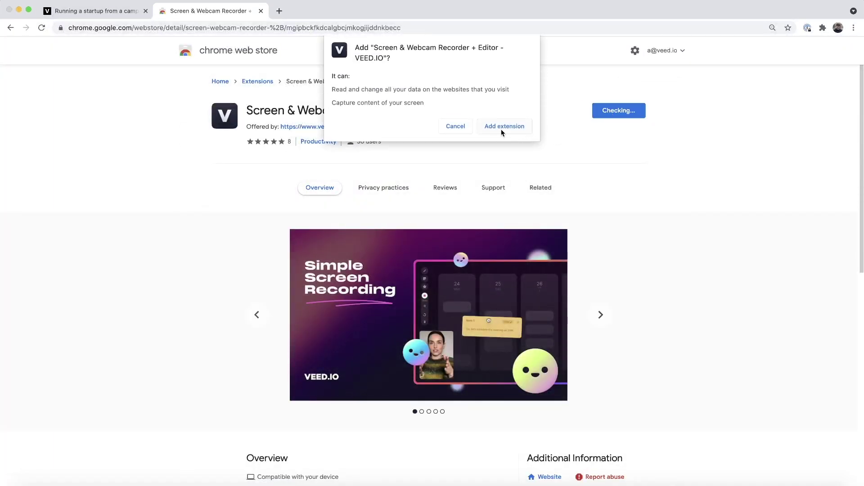
left_click(501, 129)
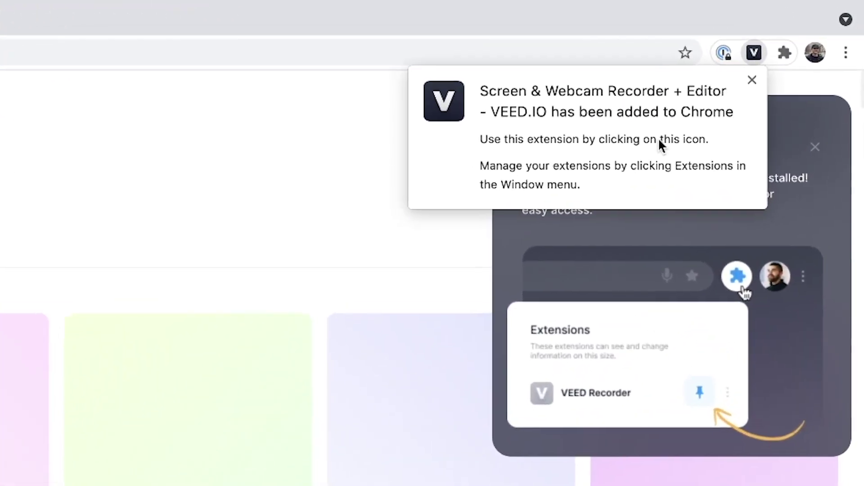
- Pin the VEED recorder to the toolbar, shift its icon left, and launch it over the blog
left_click(751, 82)
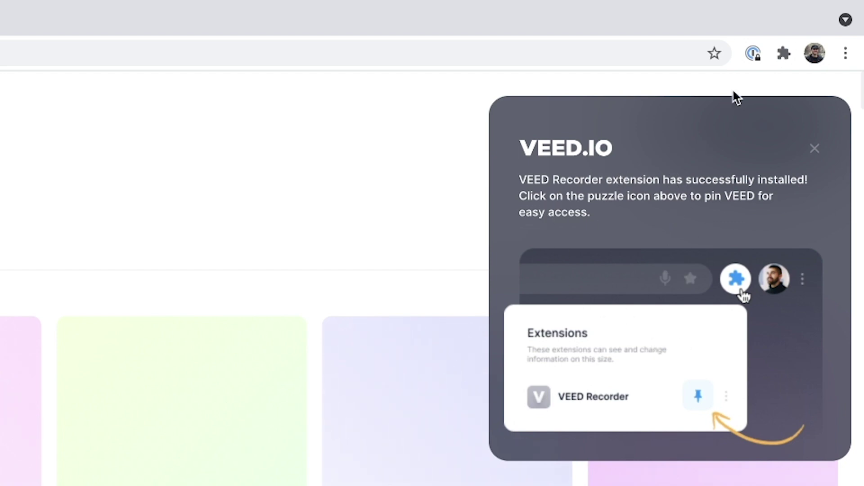
left_click(783, 54)
left_click(738, 291)
left_click(748, 19)
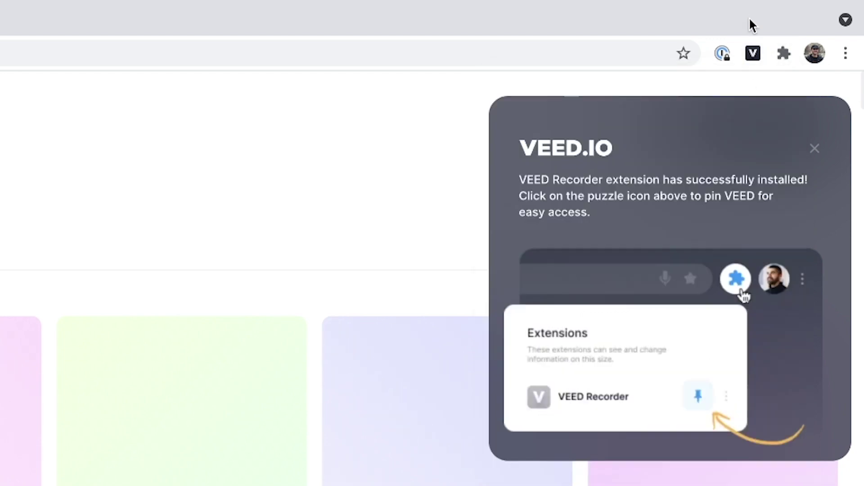
left_click_drag(757, 52, 722, 52)
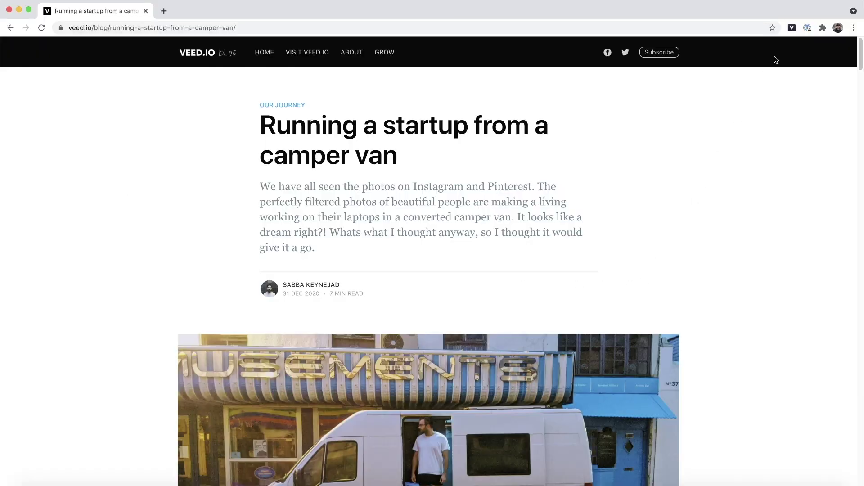
left_click(791, 28)
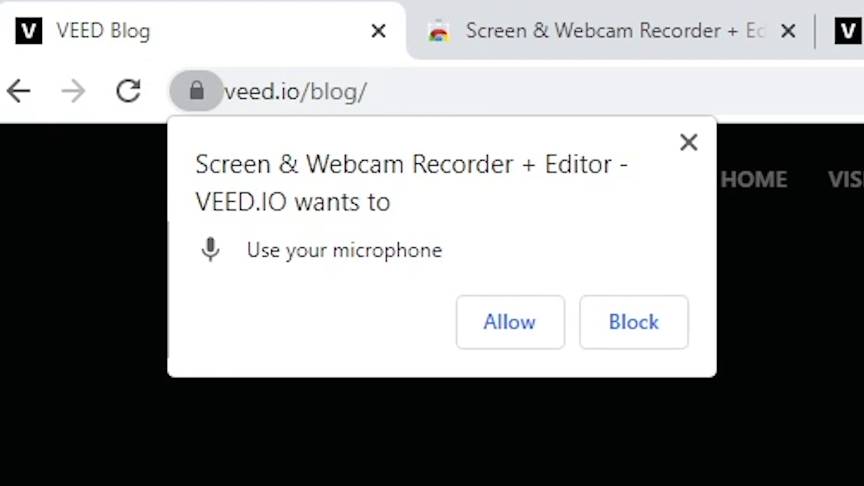
- Allow the VEED recorder to use the microphone and the camera
left_click(511, 322)
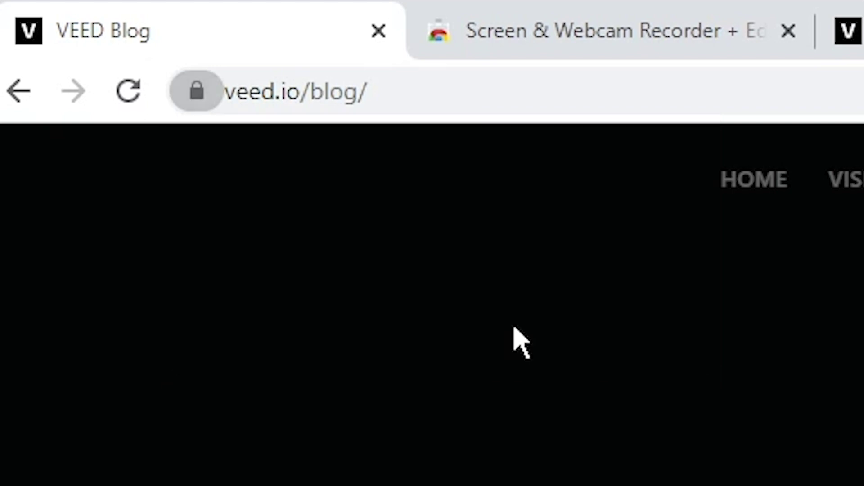
left_click(509, 321)
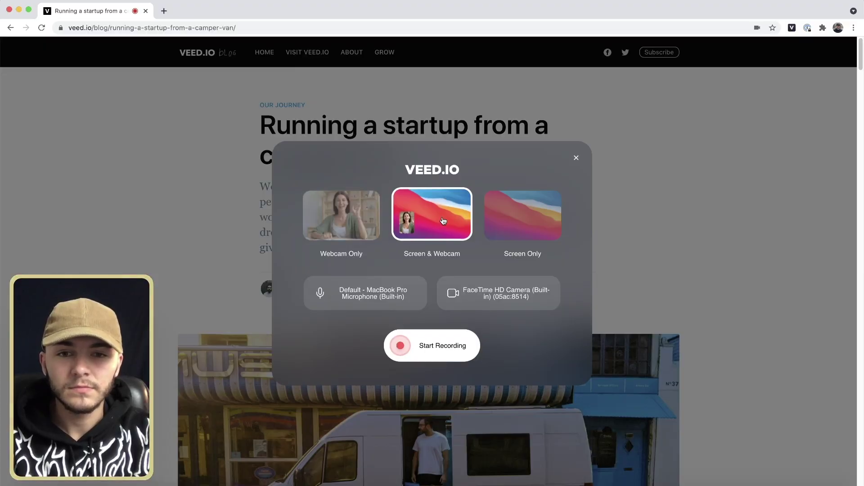
- Try Webcam Only and Screen Only modes, then settle on Screen & Webcam
left_click(342, 220)
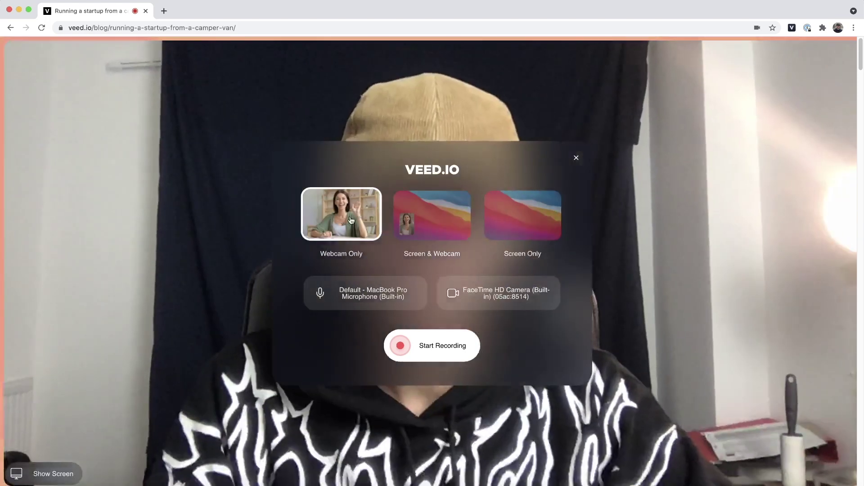
left_click(435, 213)
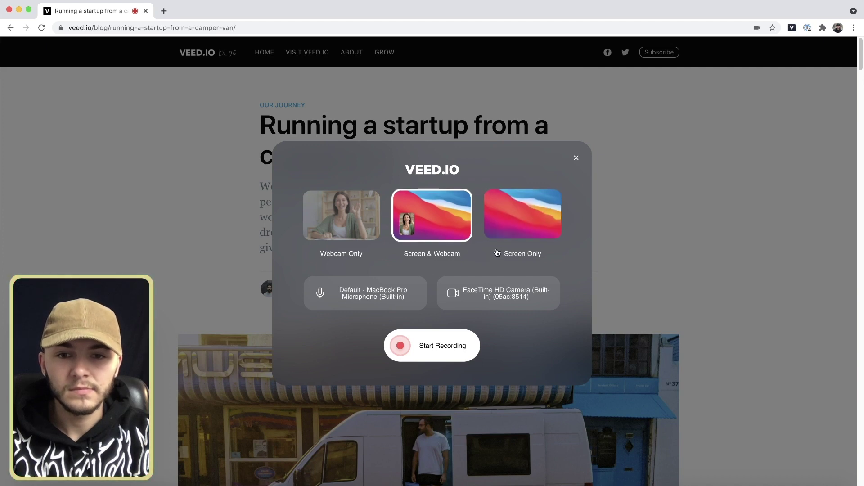
left_click(519, 229)
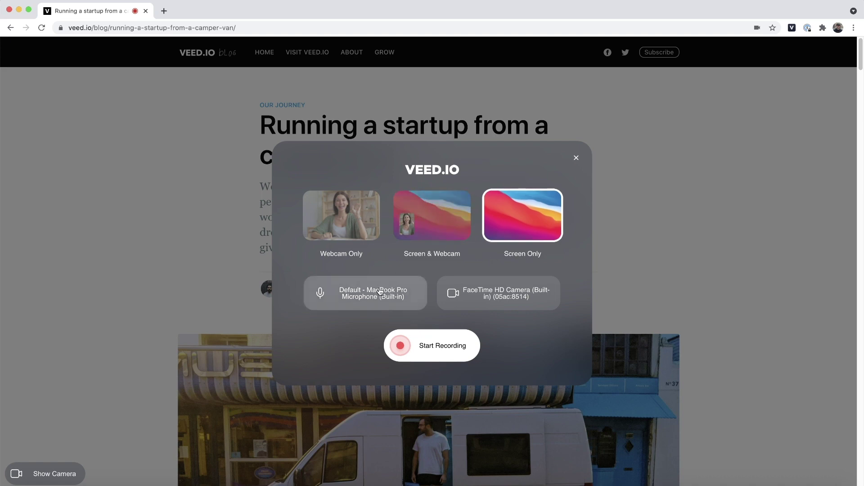
left_click(420, 237)
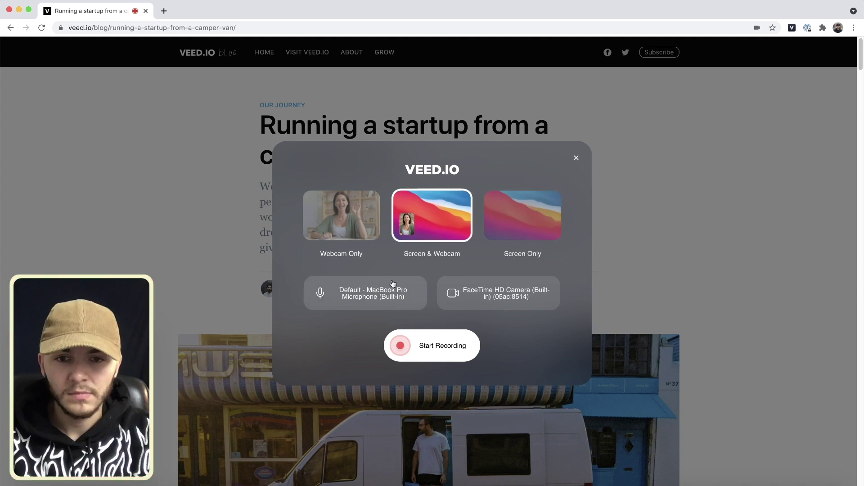
- Cycle the microphone input until iShowU Audio Capture is selected
left_click(386, 297)
left_click(387, 298)
left_click(391, 298)
left_click(391, 298)
left_click(391, 298)
left_click(391, 298)
left_click(391, 298)
left_click(391, 298)
left_click(390, 298)
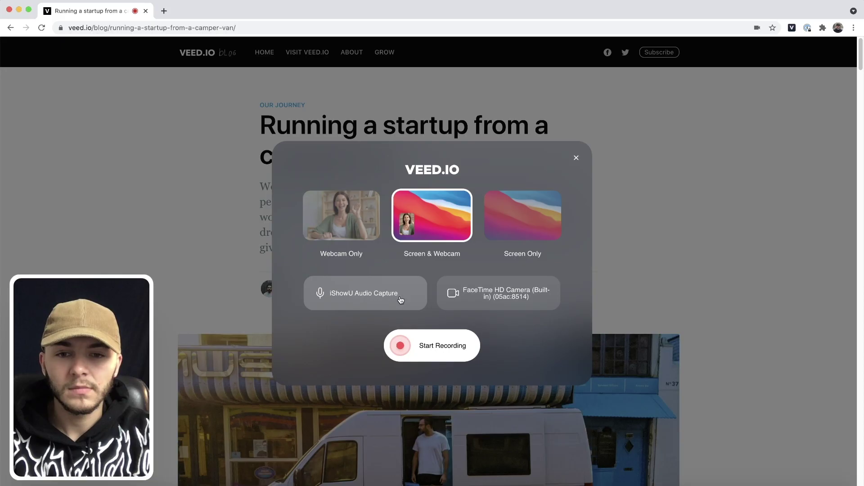
- Start recording the entire Screen 1 and hide Chrome's screen-sharing bar
left_click(439, 344)
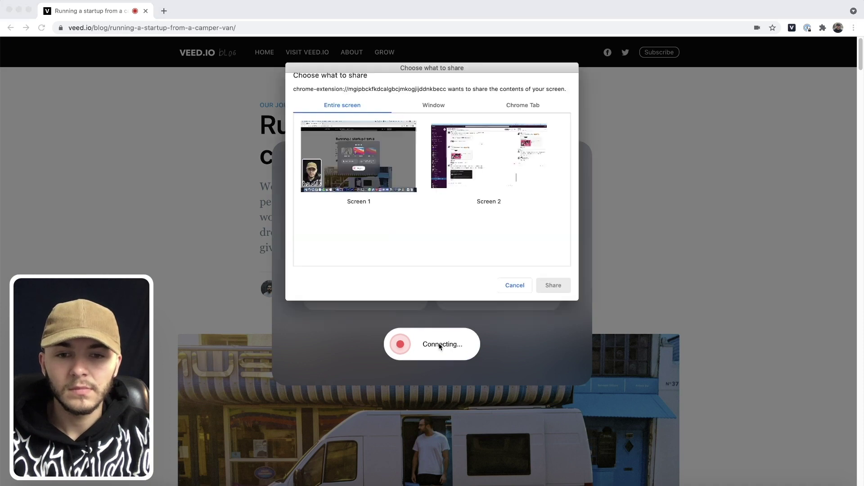
left_click(382, 181)
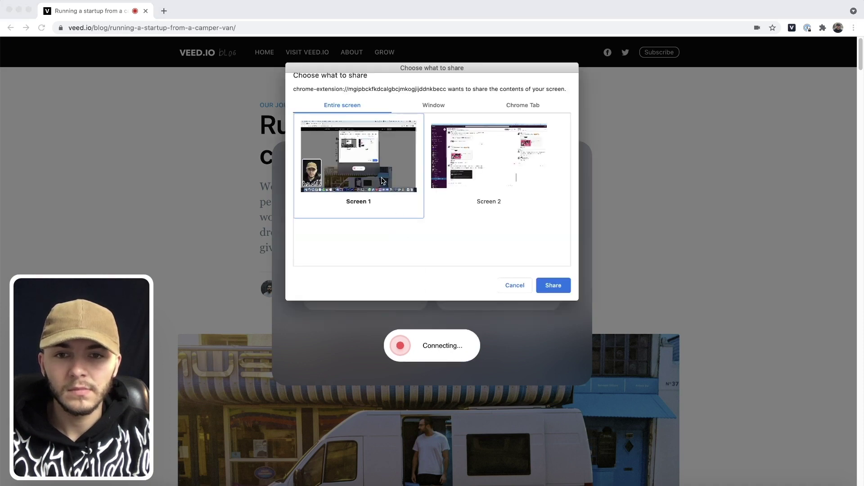
left_click(554, 286)
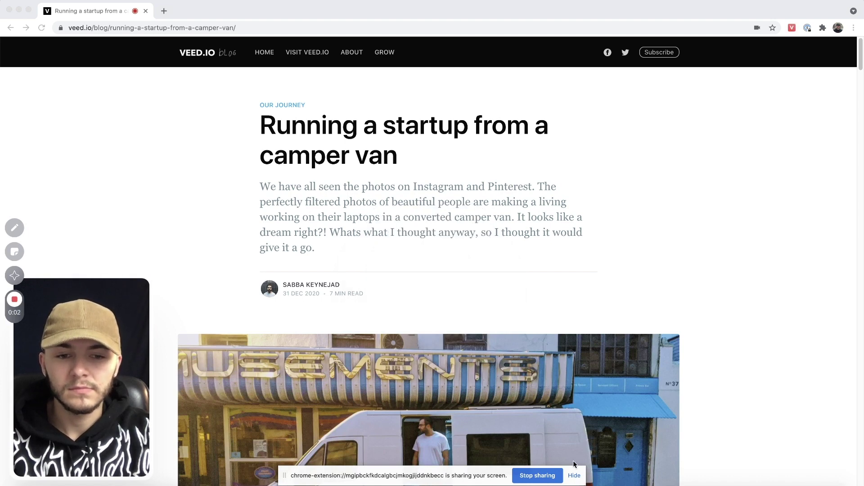
left_click(574, 476)
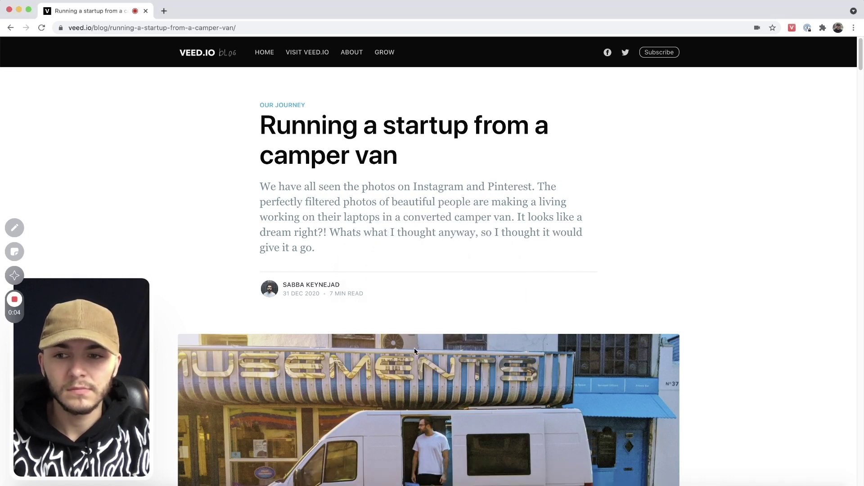
- Move the webcam bubble beside the article title and scroll back to the title
mouse_move(19, 319)
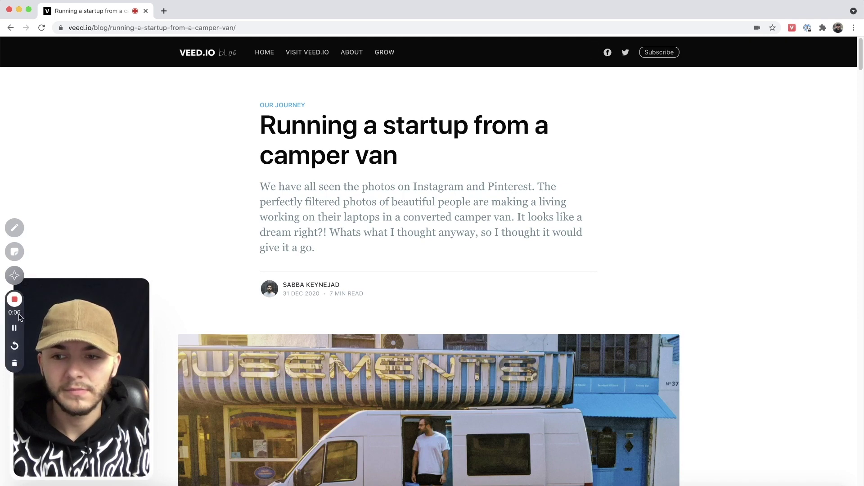
left_click_drag(87, 339, 689, 174)
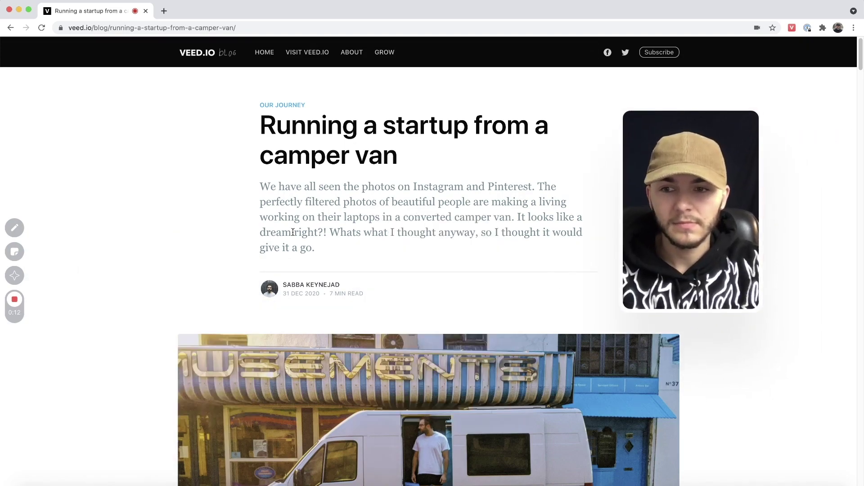
scroll(209, 207, "down", 10)
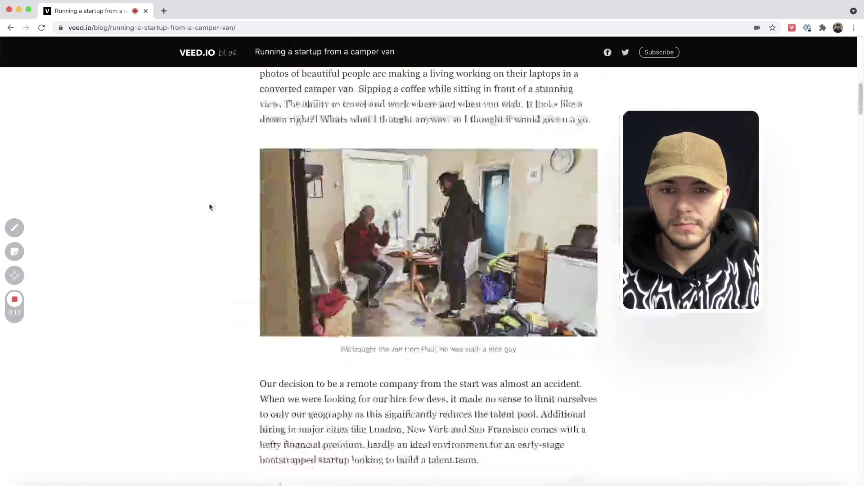
scroll(210, 208, "up", 5)
scroll(209, 207, "up", 3)
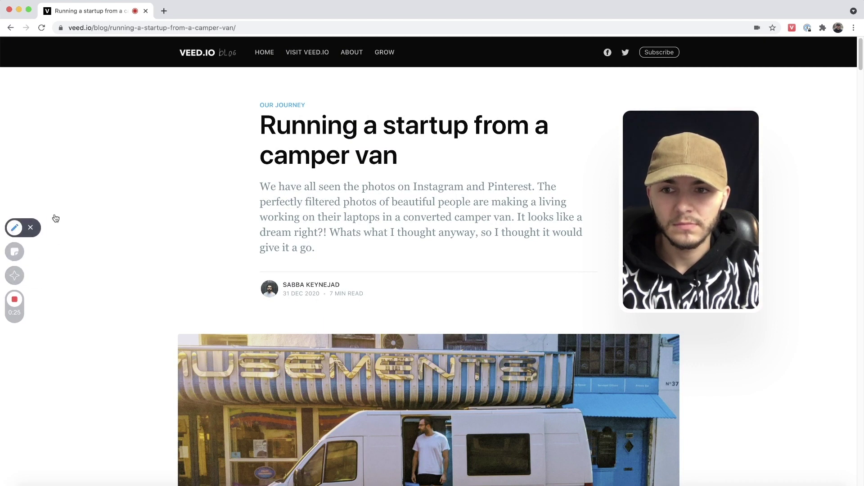
- Circle 'Instagram', underline the title and loop around the intro with rainbow pen, then add a sticky note
mouse_move(407, 195)
left_mouse_down()
mouse_move(459, 191)
mouse_move(433, 174)
mouse_move(470, 207)
left_mouse_up()
mouse_move(414, 185)
left_mouse_down()
mouse_move(461, 155)
mouse_move(484, 187)
mouse_move(464, 210)
mouse_move(427, 210)
mouse_move(452, 166)
left_mouse_up()
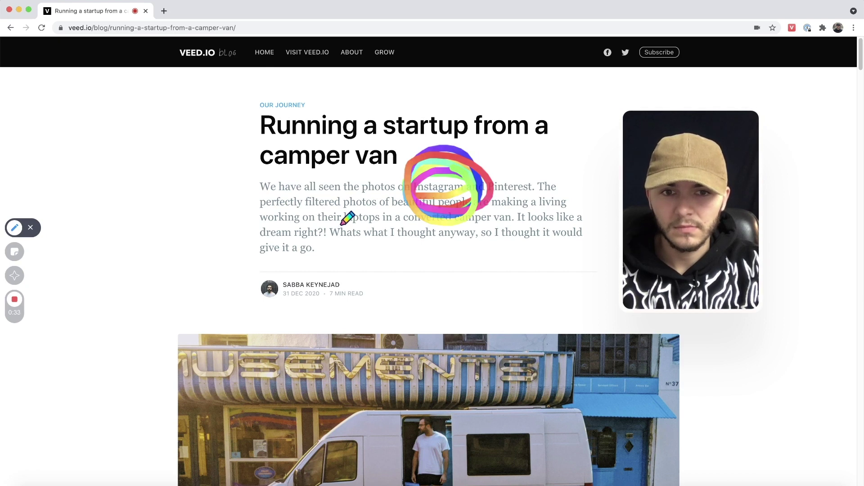
mouse_move(263, 139)
left_mouse_down()
mouse_move(355, 138)
mouse_move(480, 111)
mouse_move(386, 145)
left_mouse_up()
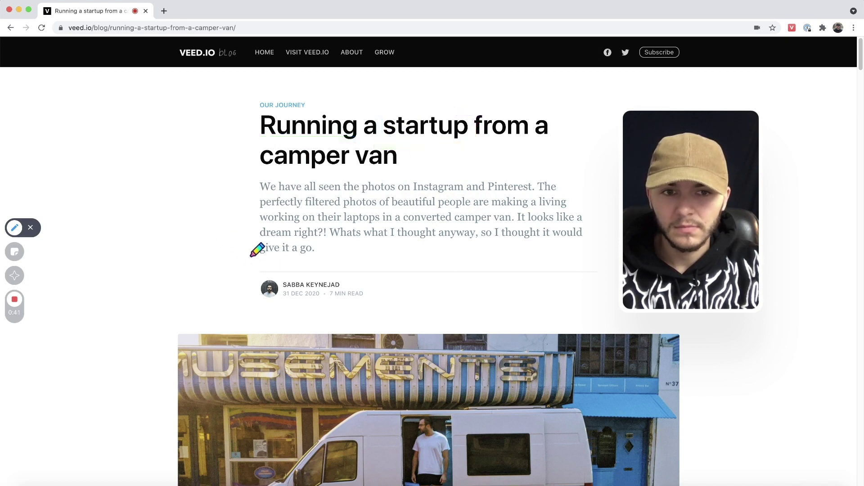
mouse_move(256, 256)
left_mouse_down()
mouse_move(248, 119)
mouse_move(549, 97)
mouse_move(596, 234)
mouse_move(247, 269)
left_mouse_up()
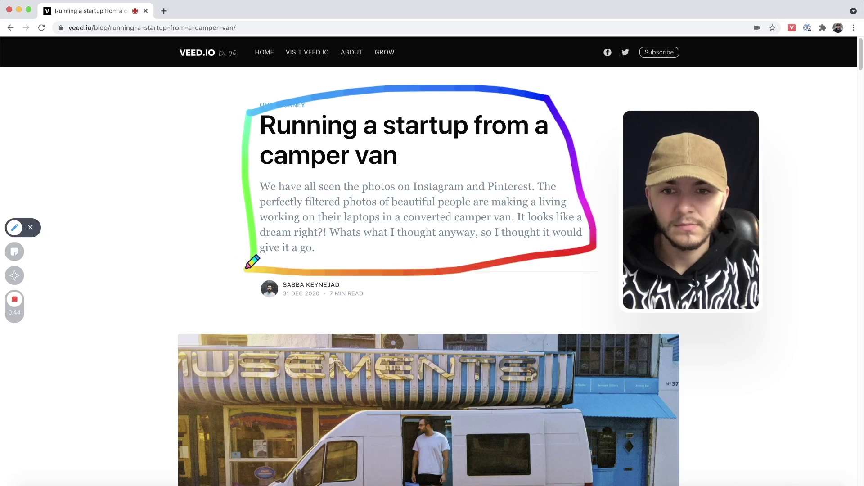
left_click(14, 252)
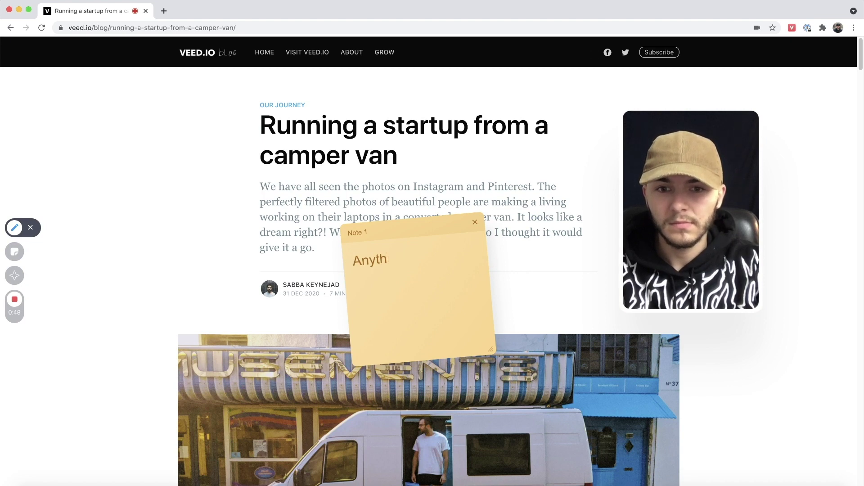
- Place Note 1 beside the title and add three more sticky notes
left_click_drag(383, 242, 142, 167)
left_click(14, 255)
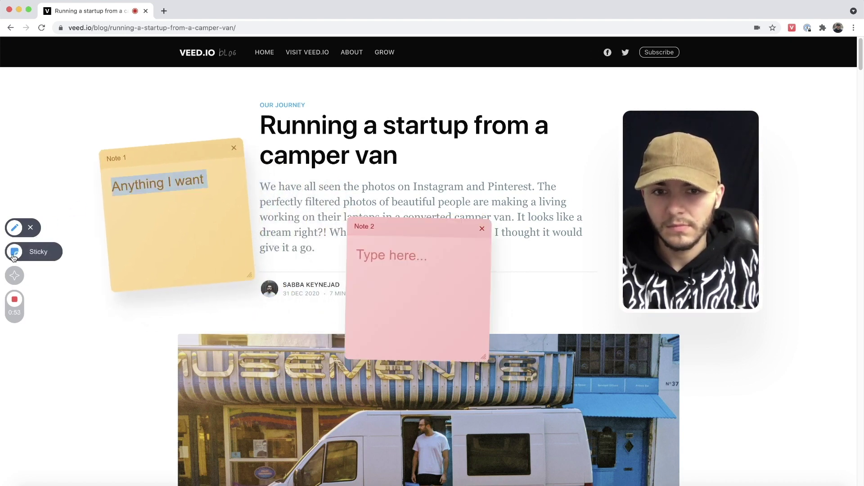
left_click(13, 255)
left_click(14, 254)
- Spread Notes 7, 6, 5 and 4 around the page, close Note 6, and move the webcam bottom-left
left_click_drag(360, 226, 633, 310)
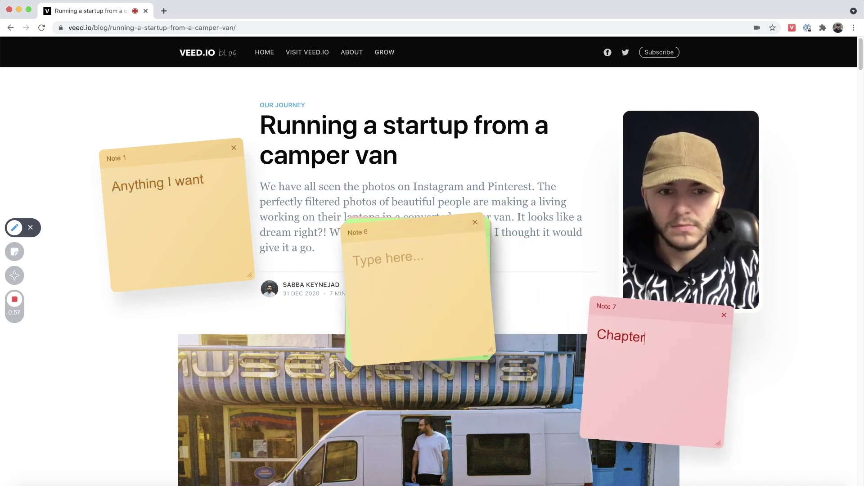
left_click_drag(397, 227, 195, 332)
left_click_drag(396, 231, 400, 332)
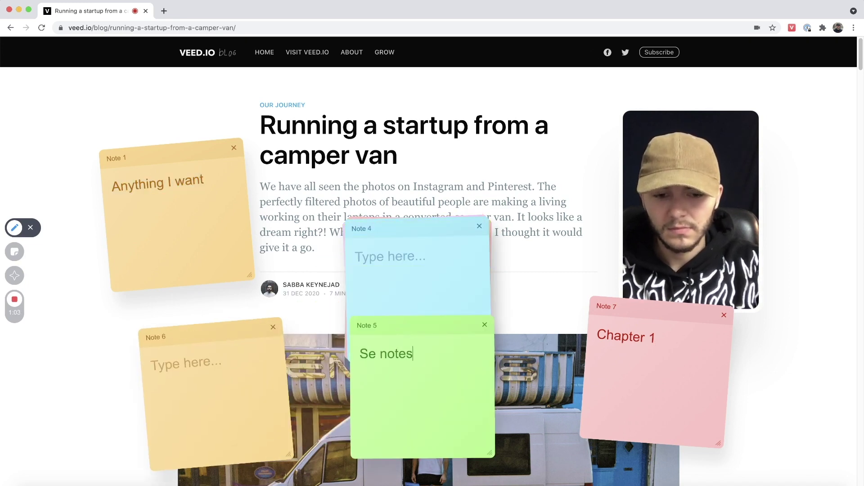
left_click_drag(400, 325, 510, 149)
left_click_drag(422, 232, 416, 253)
left_click(273, 328)
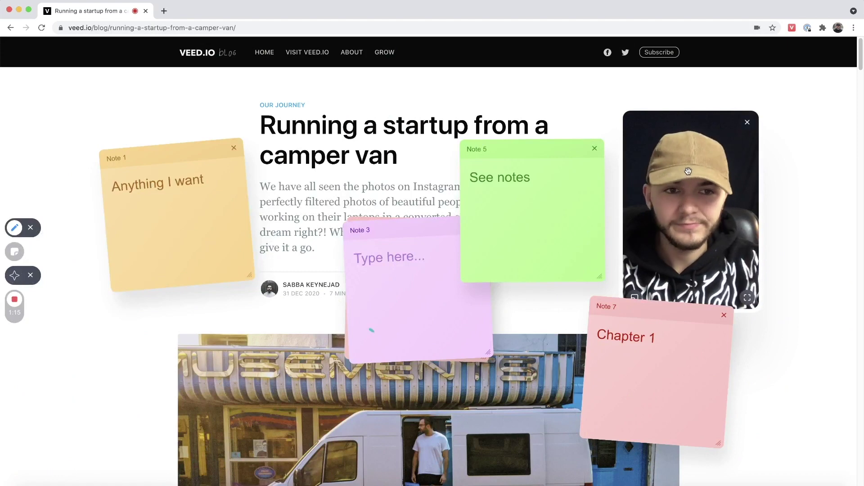
left_click_drag(687, 171, 216, 289)
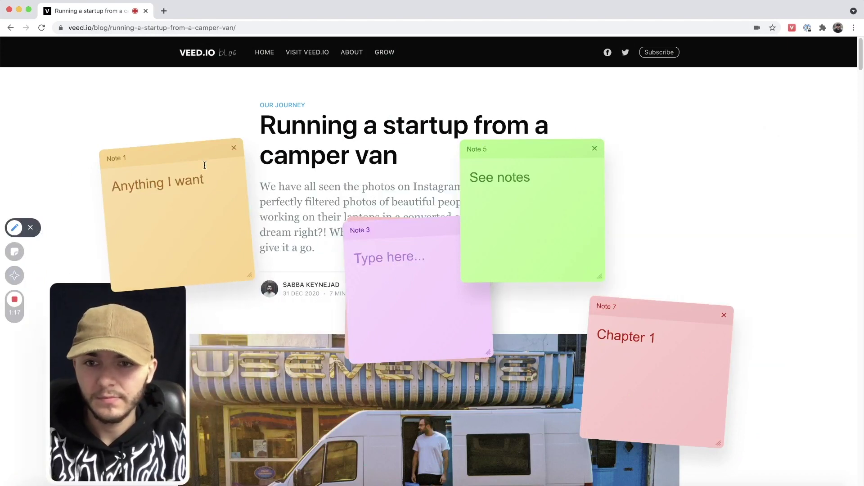
- Close Notes 1, 5, 3 and 7 and enlarge the webcam bubble
left_click(233, 147)
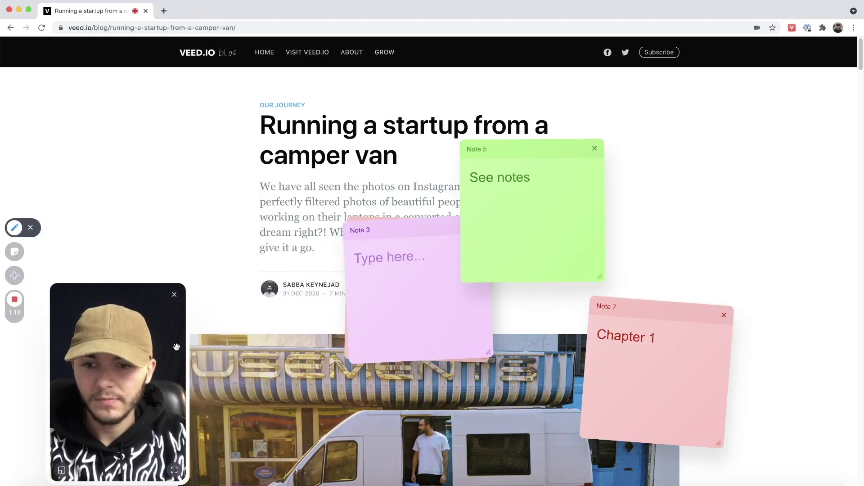
left_click(62, 470)
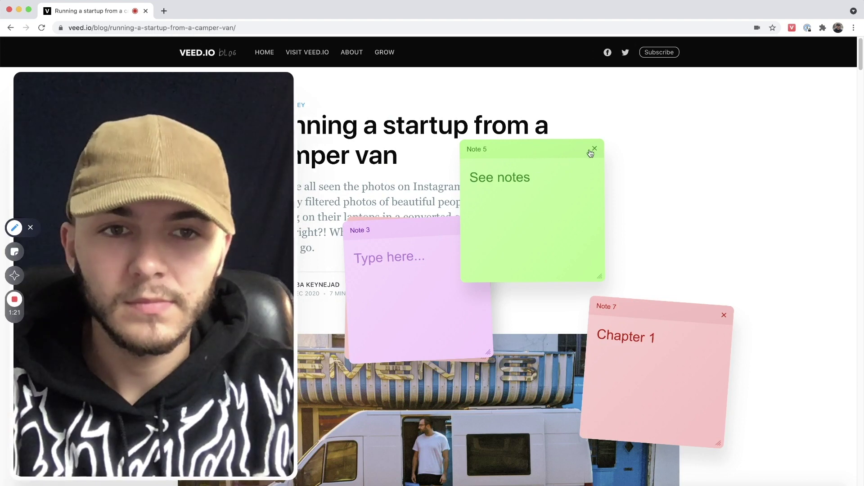
left_click(593, 149)
left_click(481, 227)
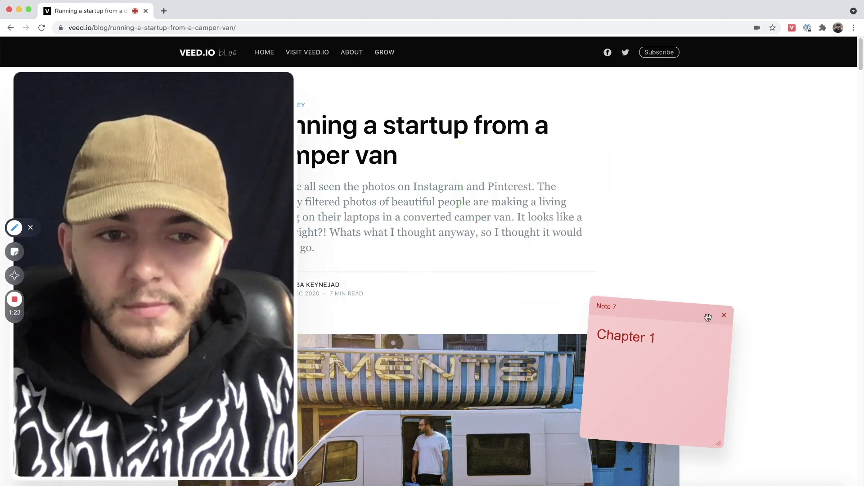
left_click(725, 315)
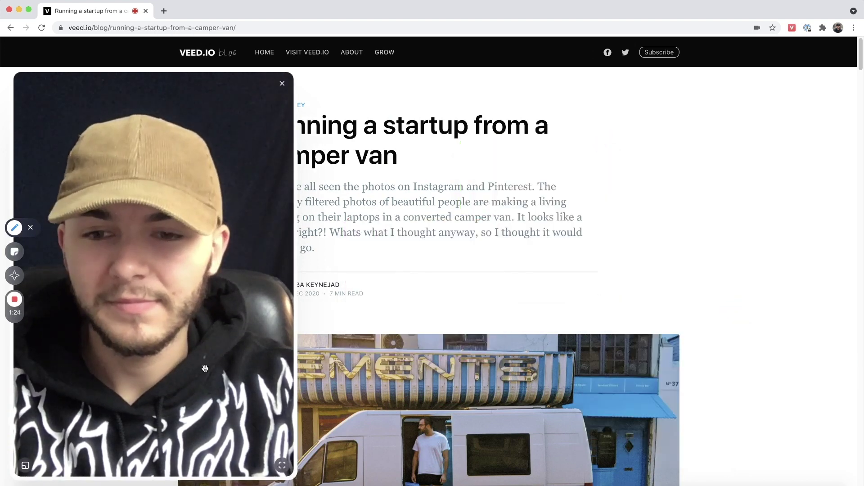
- Show the webcam full screen, return to the blog page, and hide the webcam bubble
left_click(283, 465)
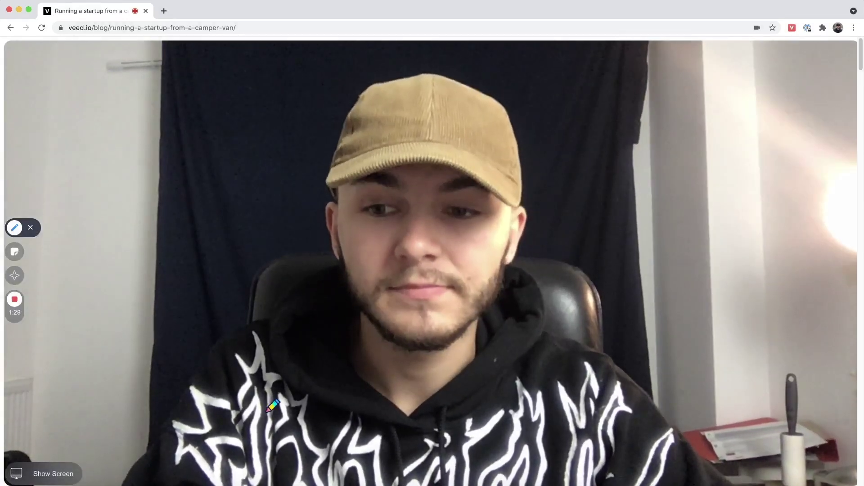
left_click(48, 473)
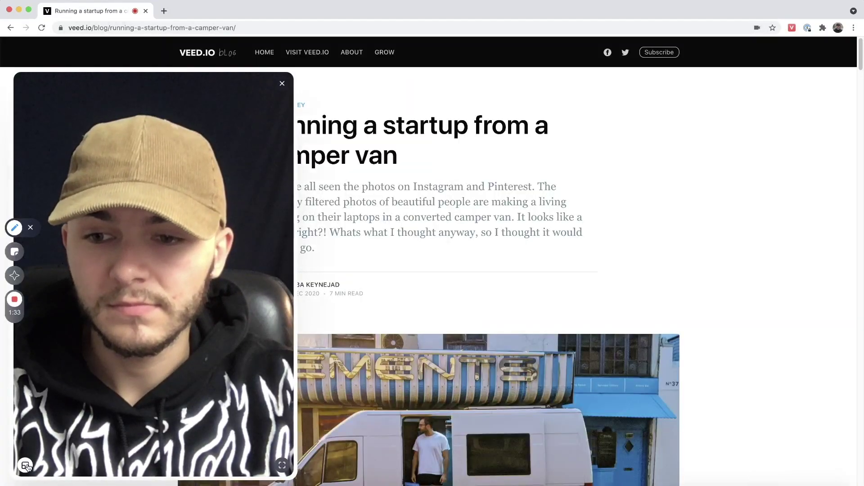
left_click(282, 84)
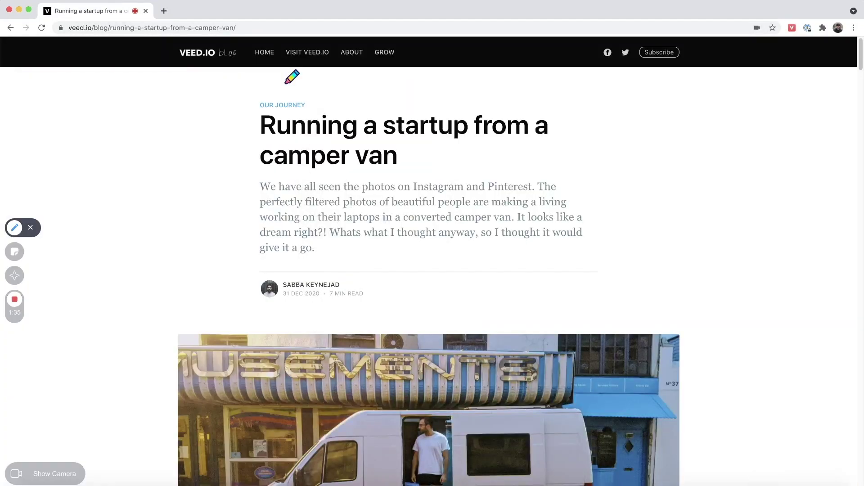
- Draw a green pen line across the title, restore the webcam bubble, and stop recording
left_click_drag(197, 265, 490, 196)
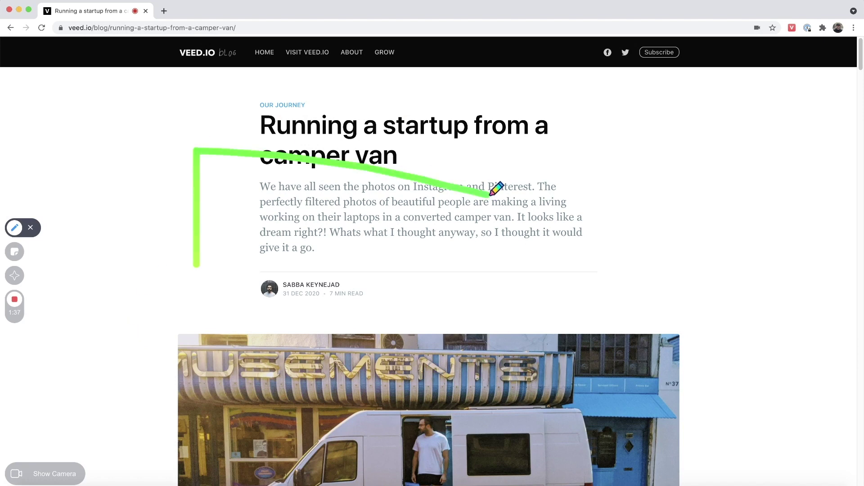
left_click(45, 474)
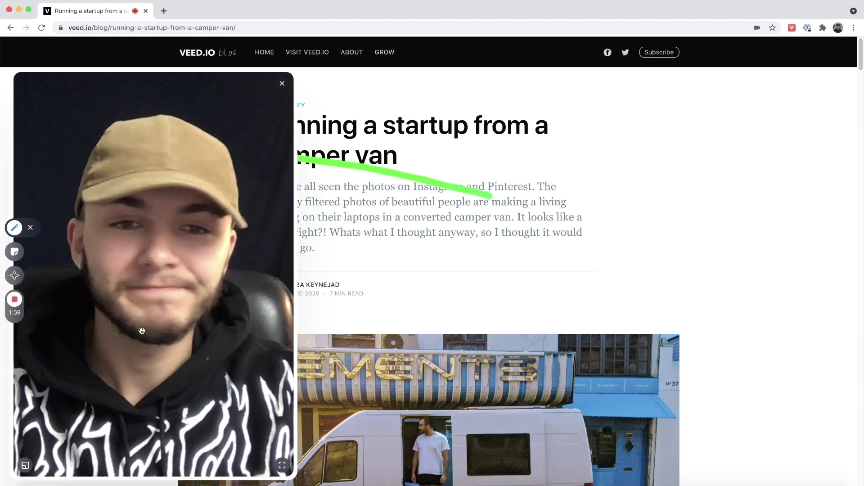
mouse_move(16, 303)
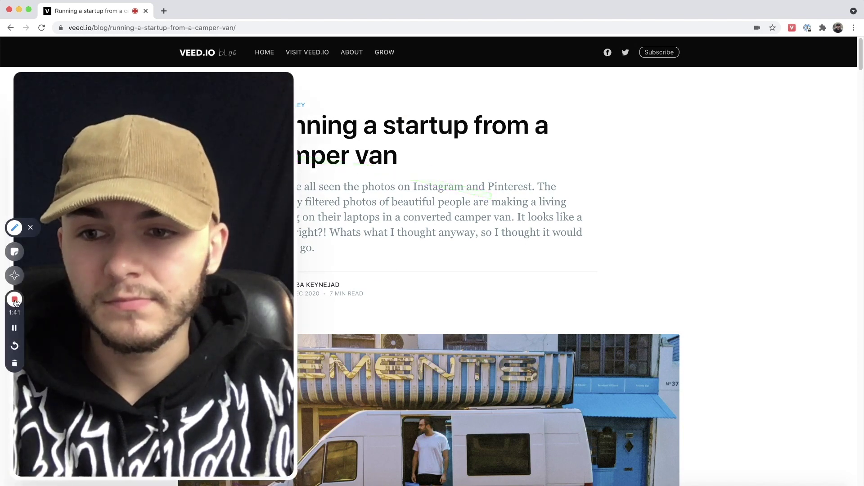
left_click(15, 299)
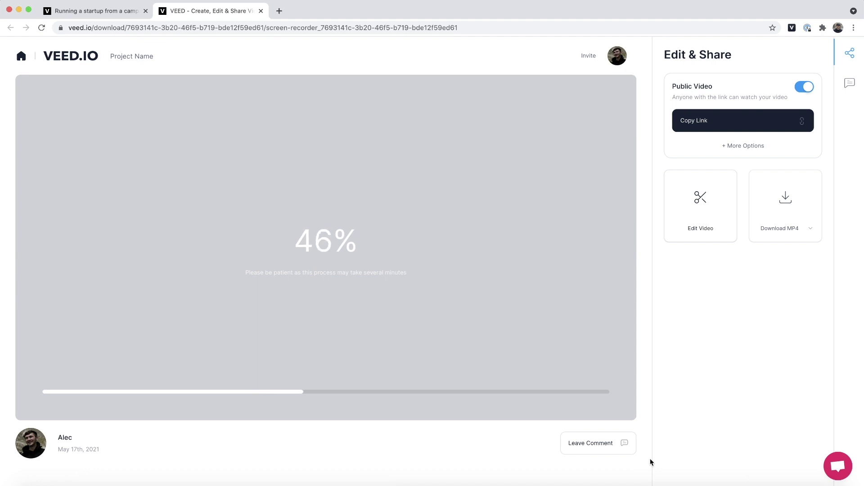
- Reveal the '+ More Options' sharing choices under Copy Link
left_click(743, 146)
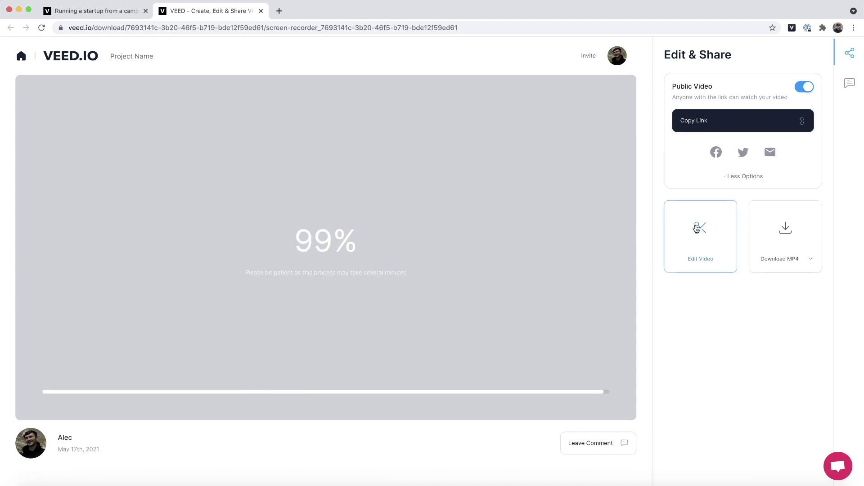